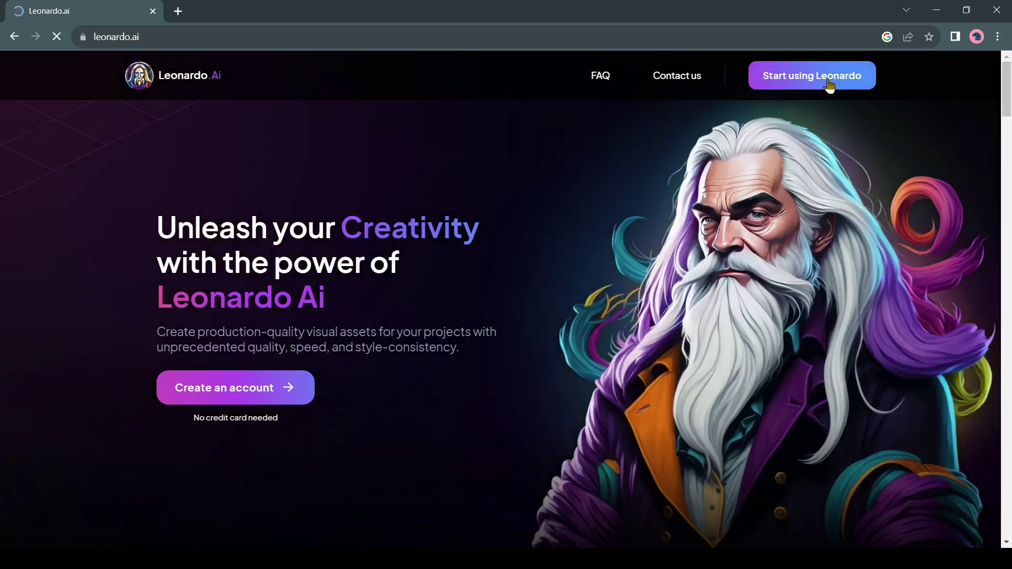
Enter the Leonardo app and start generating with the 3D Animation Style model
left_click(829, 86)
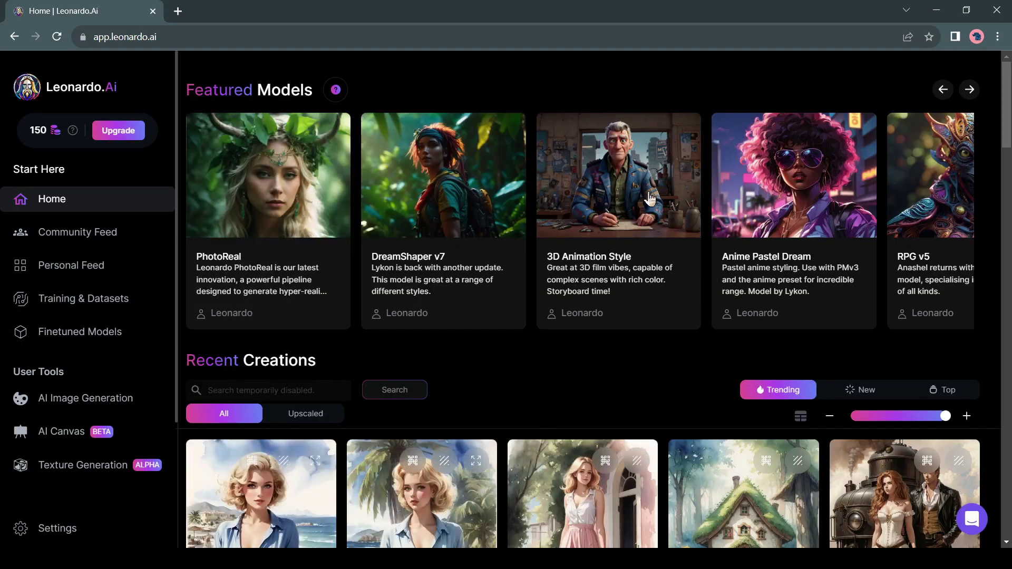
left_click(621, 189)
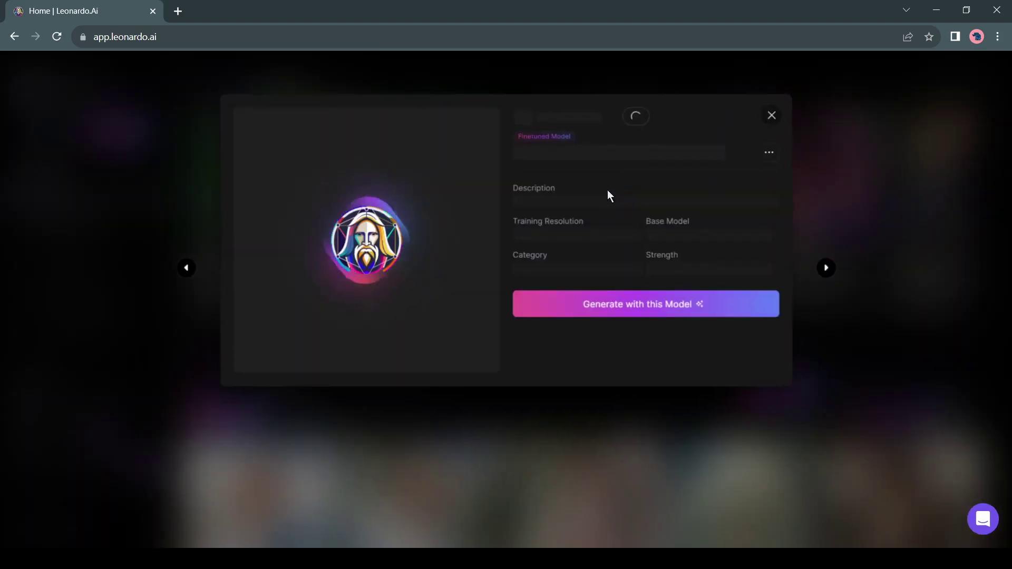
scroll(580, 263, "down", 4)
scroll(479, 354, "down", 2)
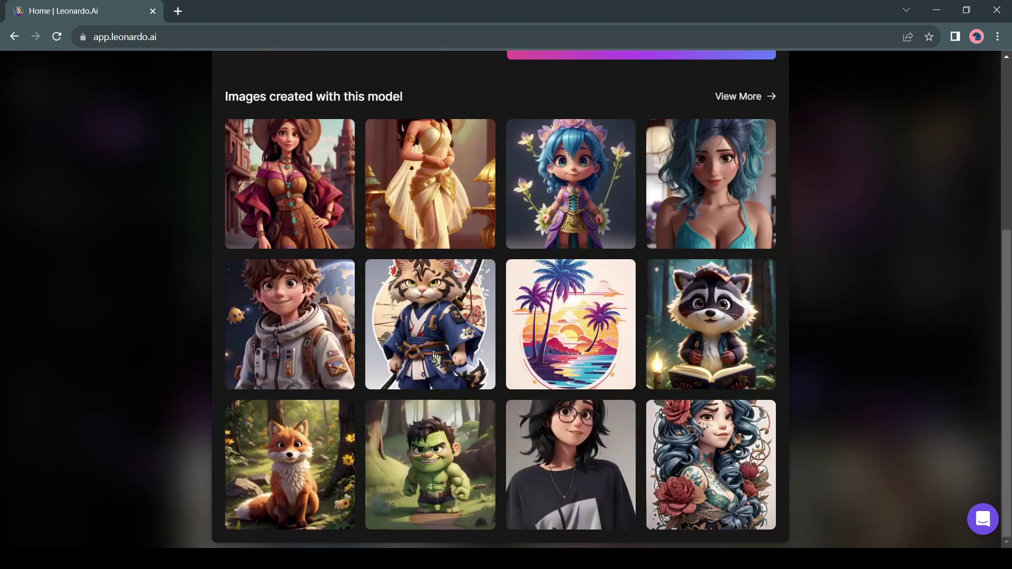
scroll(458, 316, "up", 4)
scroll(483, 284, "up", 1)
left_click(621, 326)
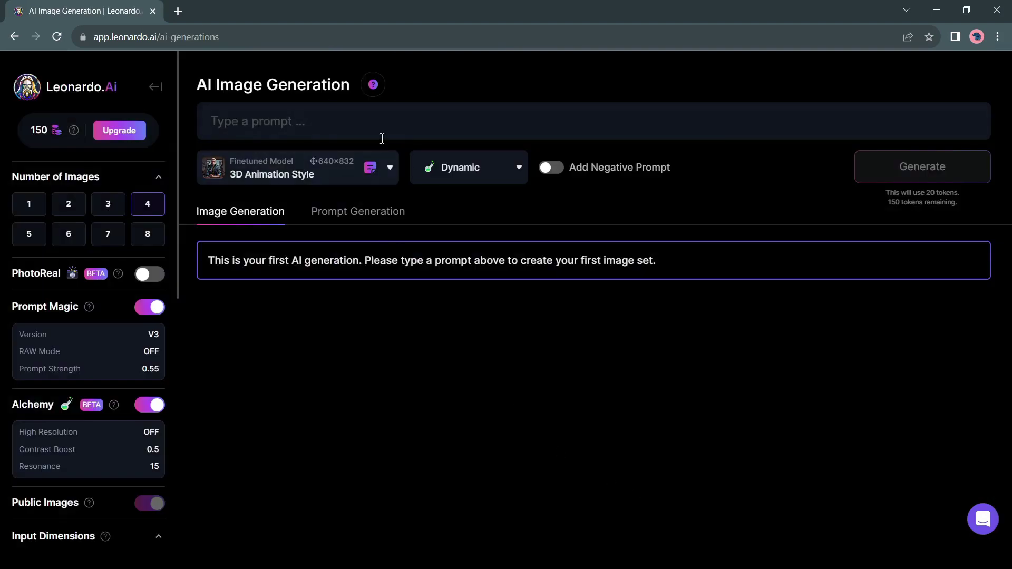
Generate images from the prompt 'Baby Hulk walking on forest'
left_click(307, 125)
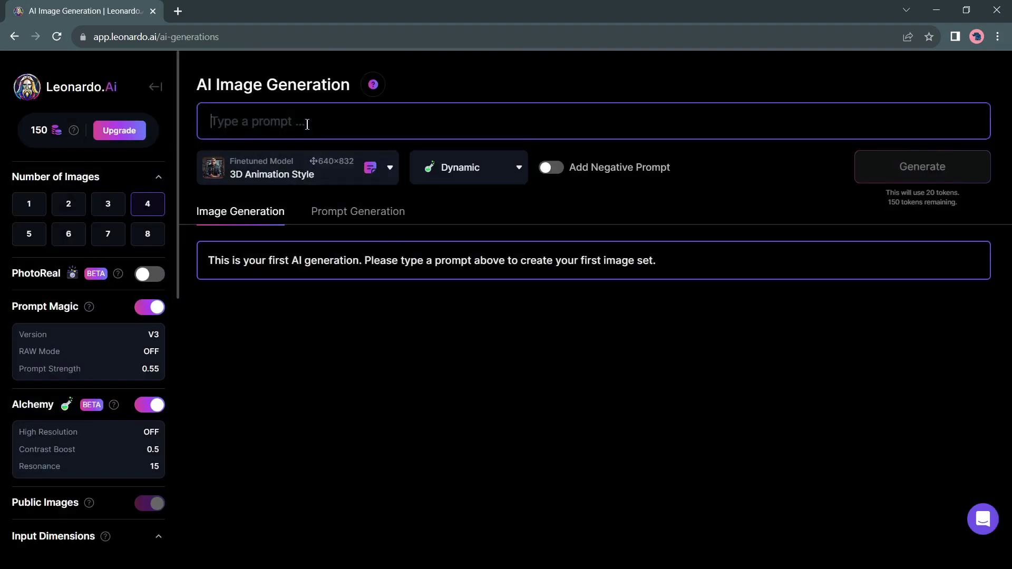
type("Baby Hulk walking on forest")
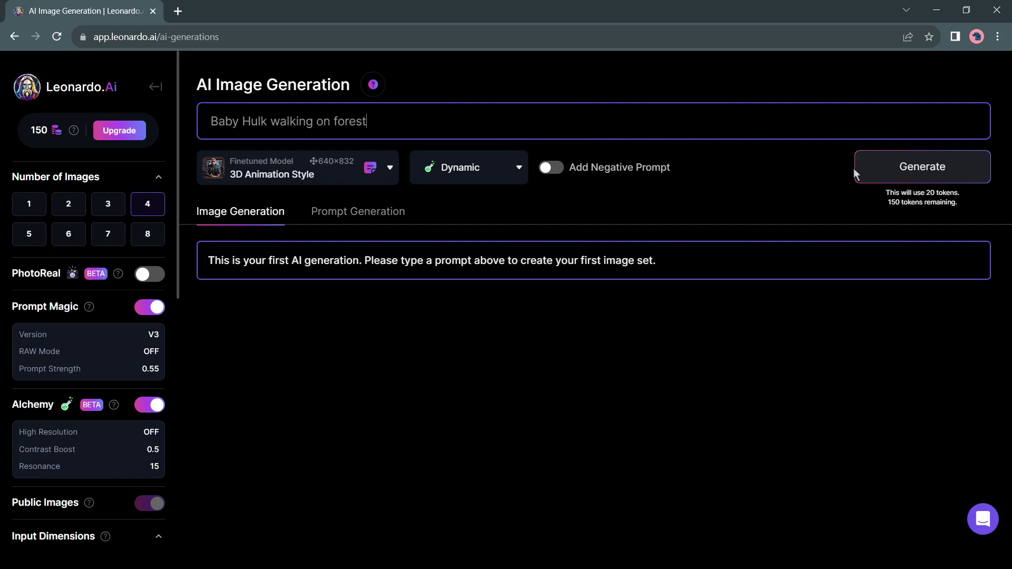
left_click(920, 174)
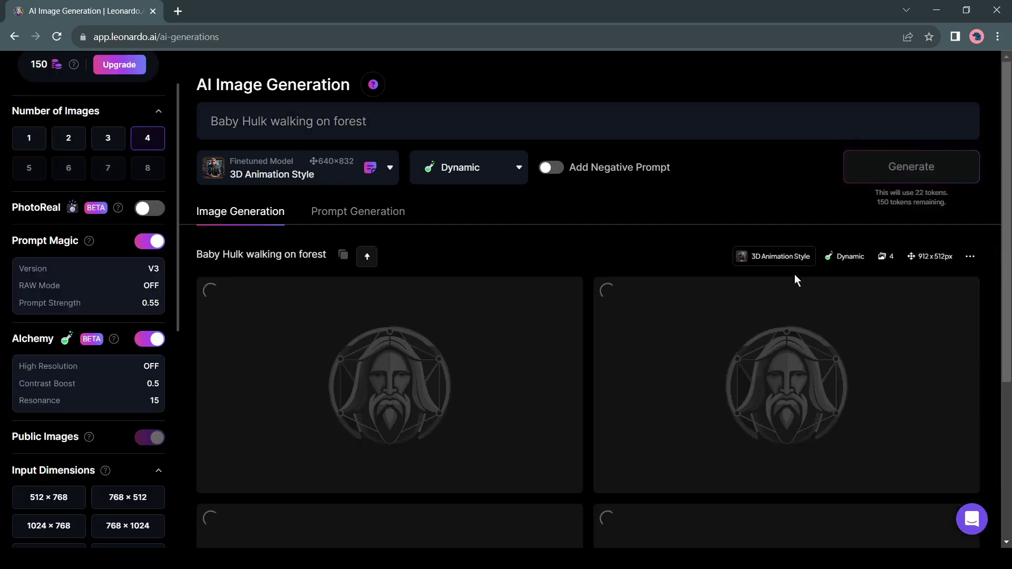
Enlarge the first Baby Hulk image and download it
scroll(792, 276, "down", 2)
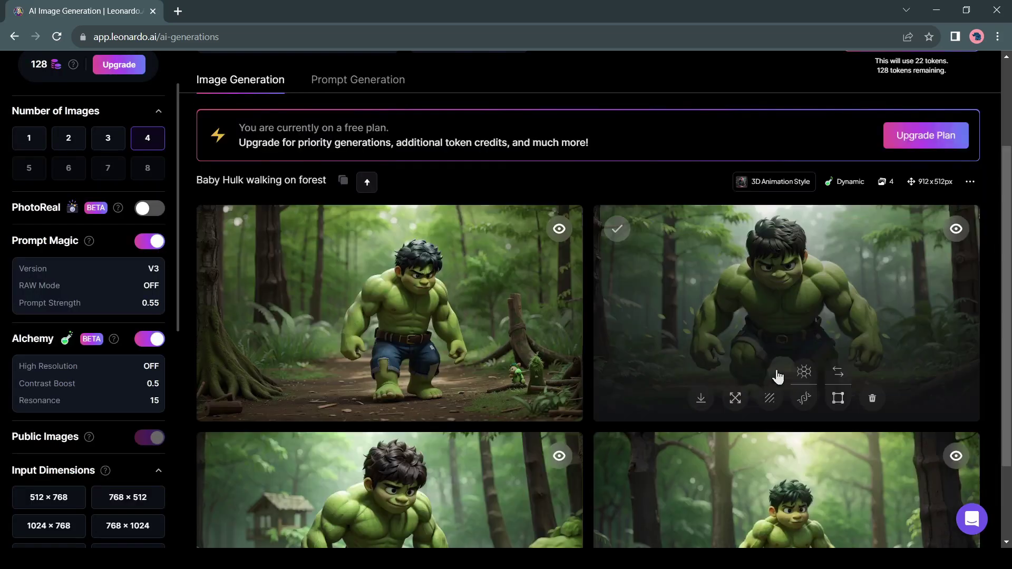
scroll(804, 361, "down", 2)
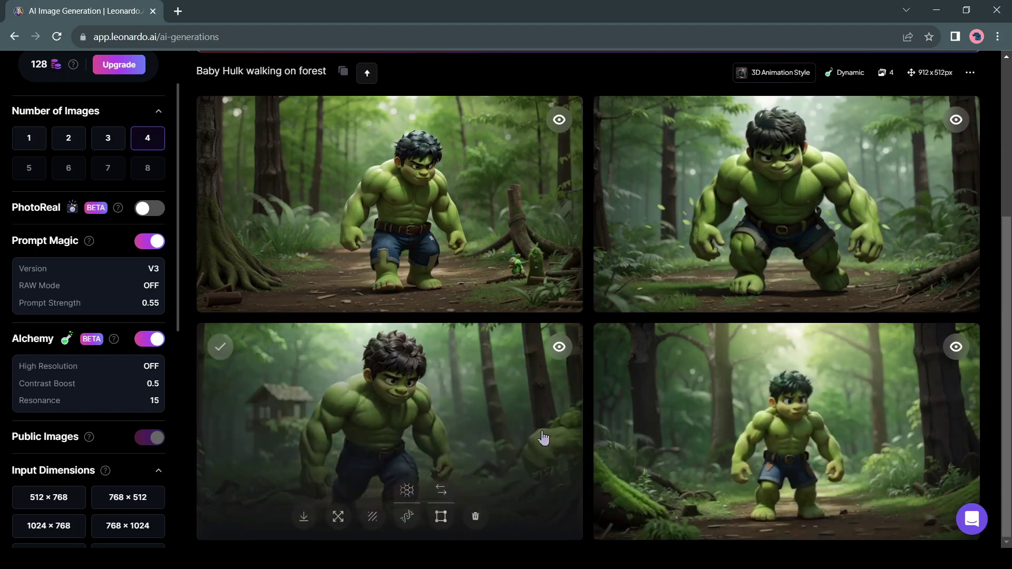
left_click(418, 165)
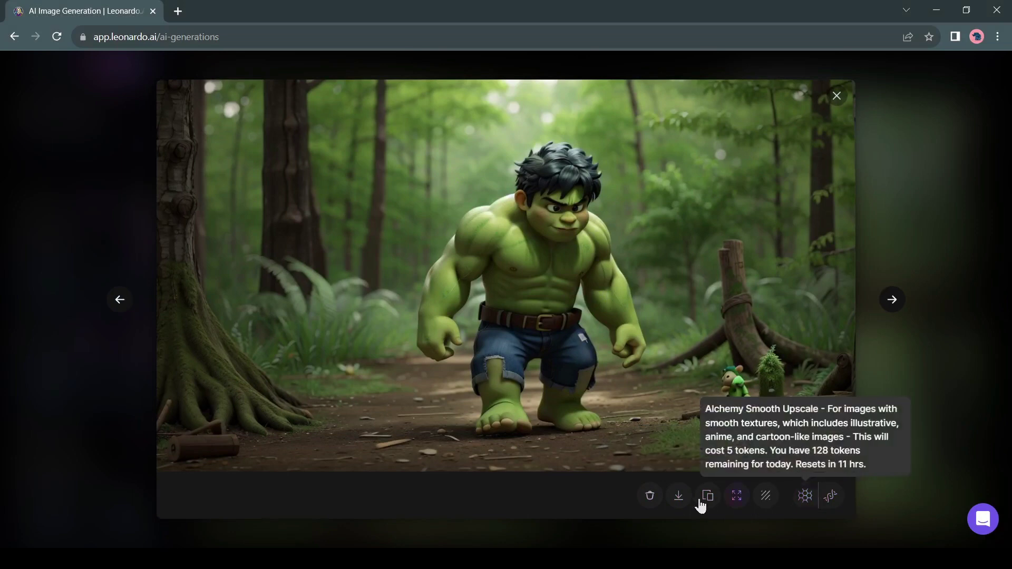
left_click(679, 496)
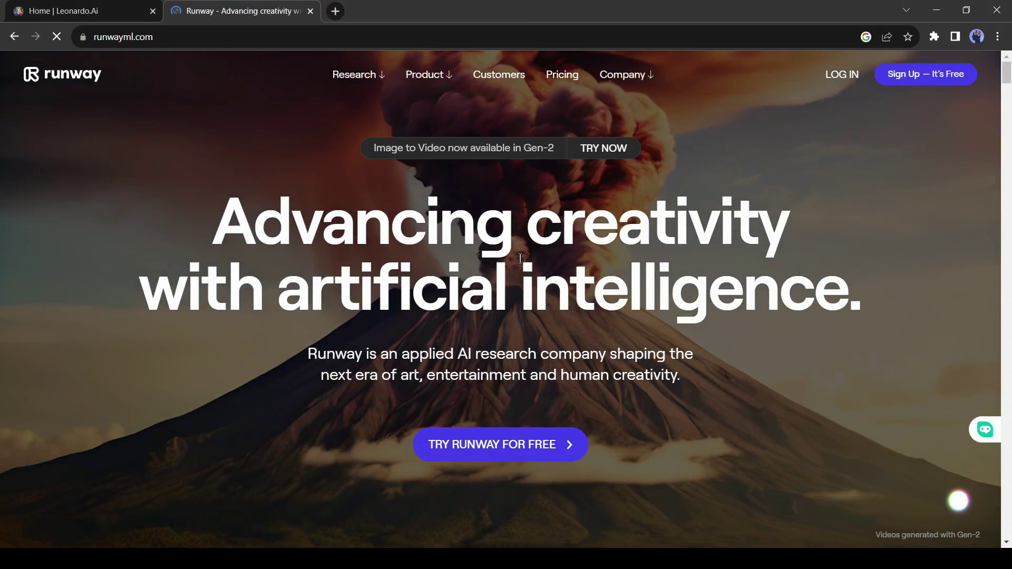
Sign up for Runway free from the runwayml.com homepage to reach the dashboard
scroll(642, 344, "down", 2)
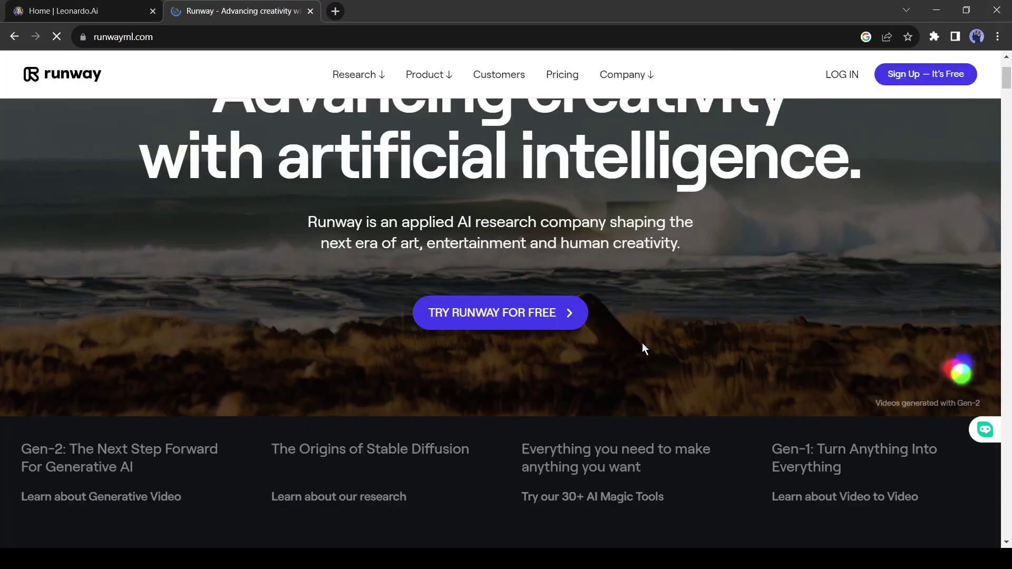
scroll(642, 342, "up", 2)
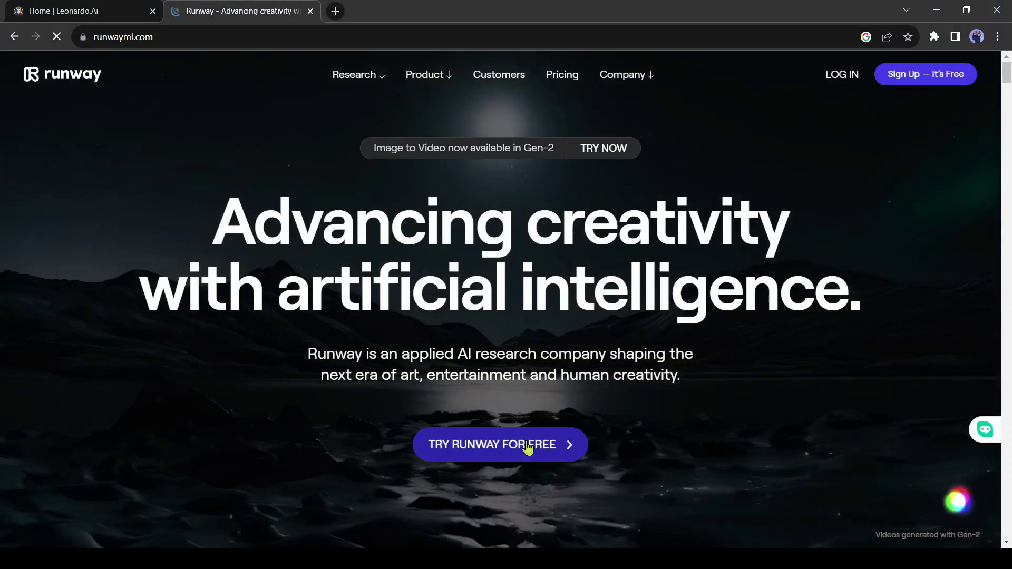
left_click(527, 448)
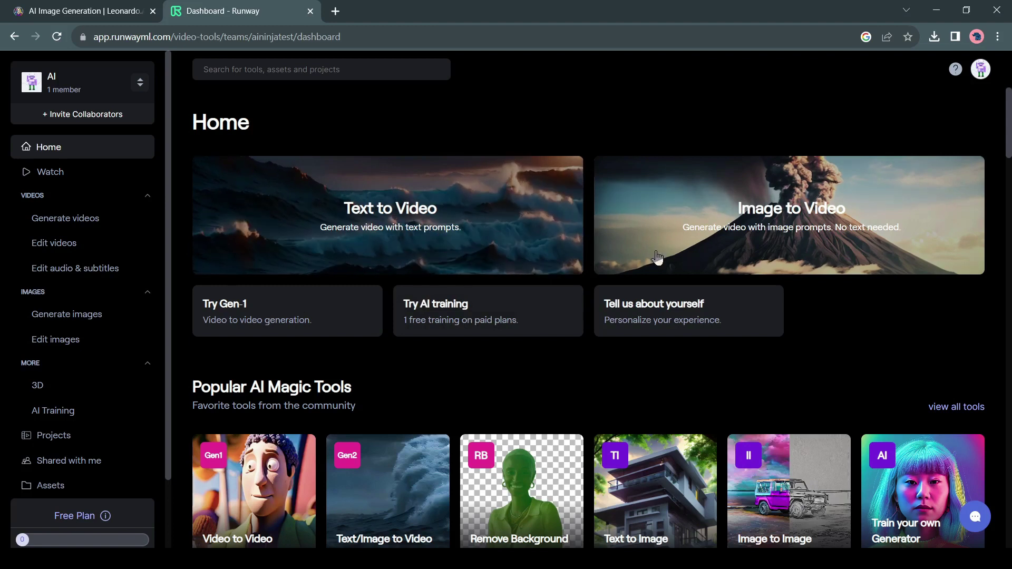
Generate a 4-second Image to Video clip from the uploaded Baby Hulk image
left_click(747, 244)
left_click(549, 467)
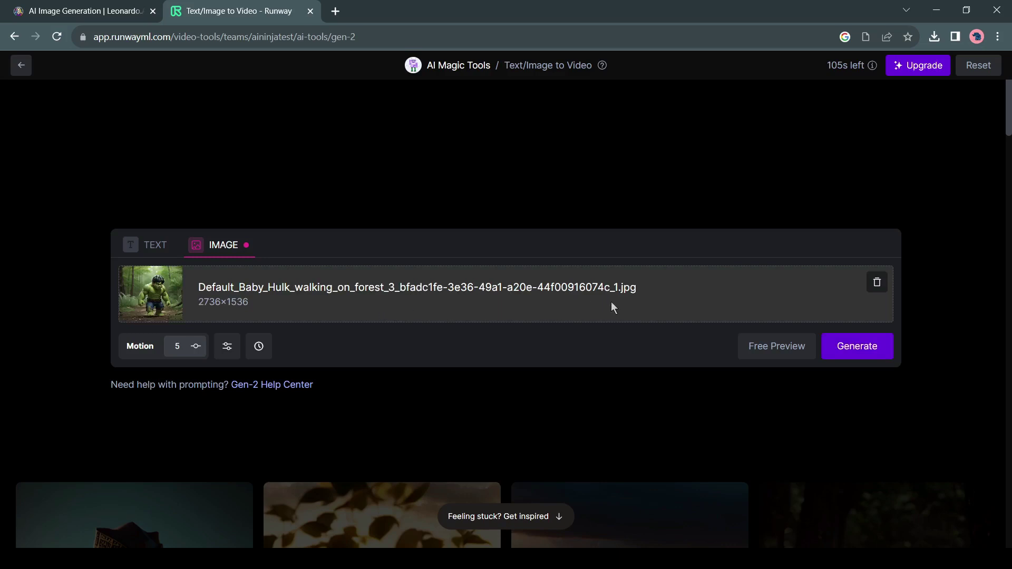
left_click(852, 355)
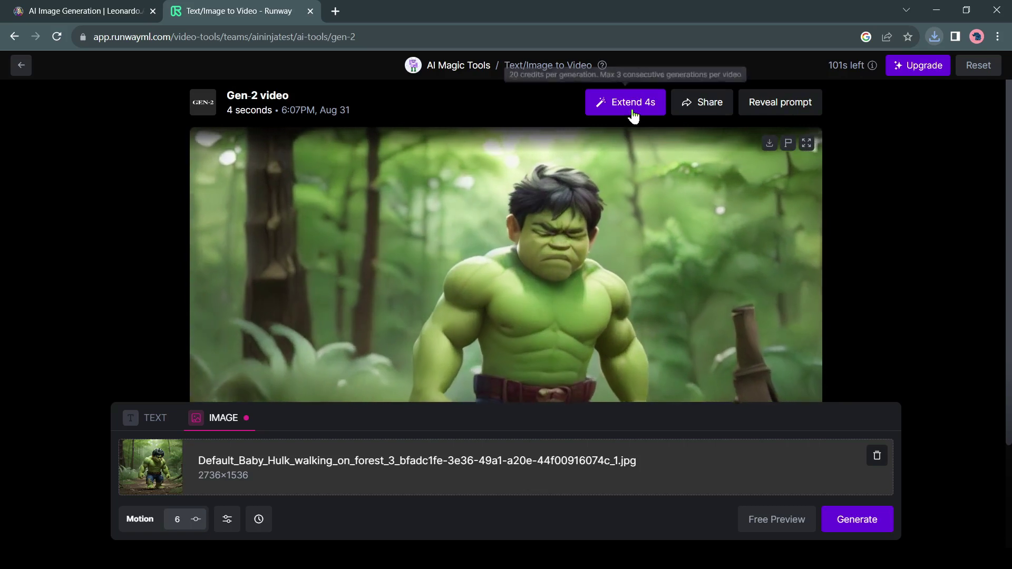
Extend the Baby Hulk video by 4 seconds to 8 seconds
left_click(633, 116)
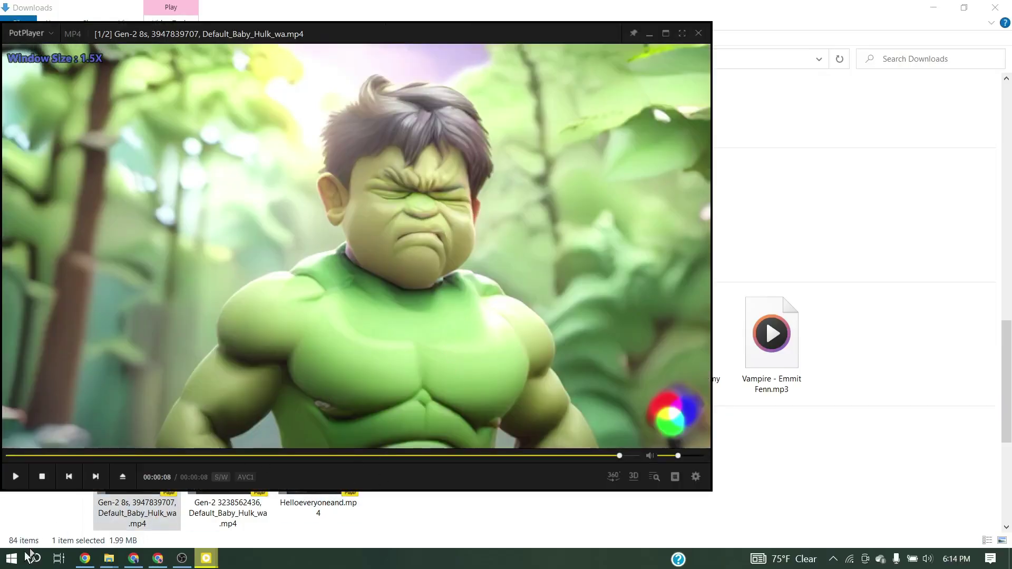
Capture the 8-second clip's final frame as a still image
left_click_drag(3, 45, 708, 447)
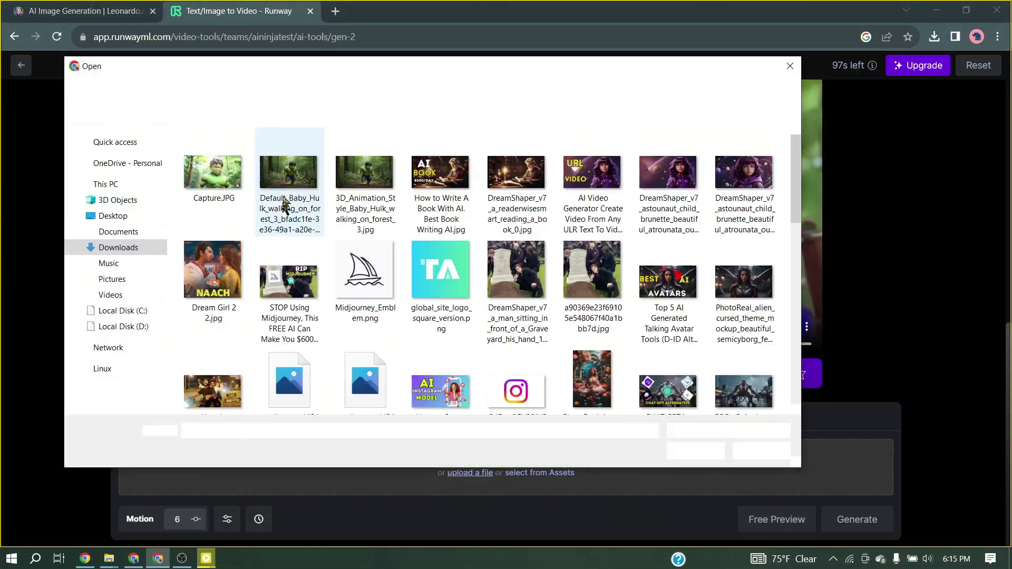
Generate a 4-second video from Capture.JPG and download it
double_click(305, 236)
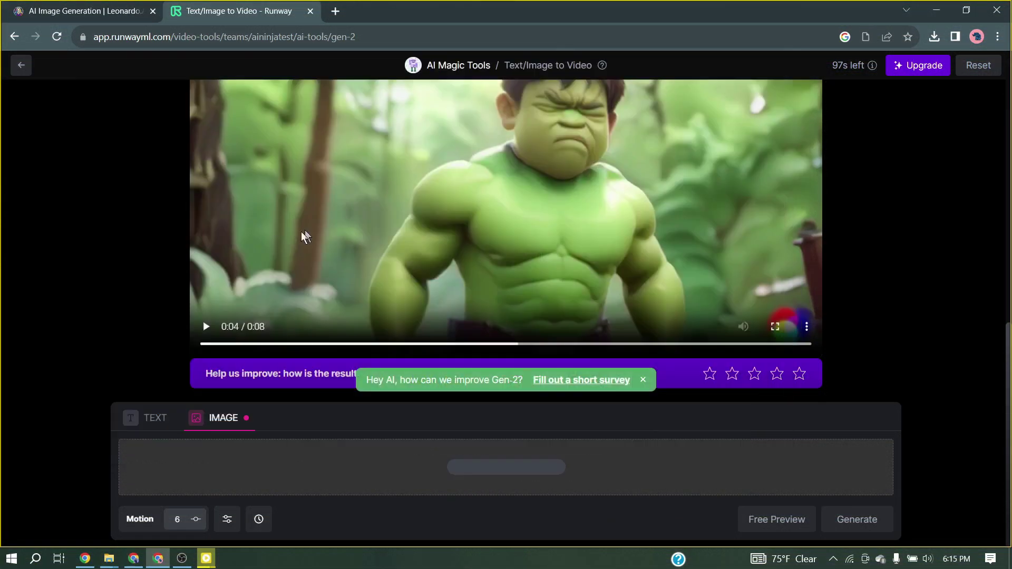
left_click(864, 530)
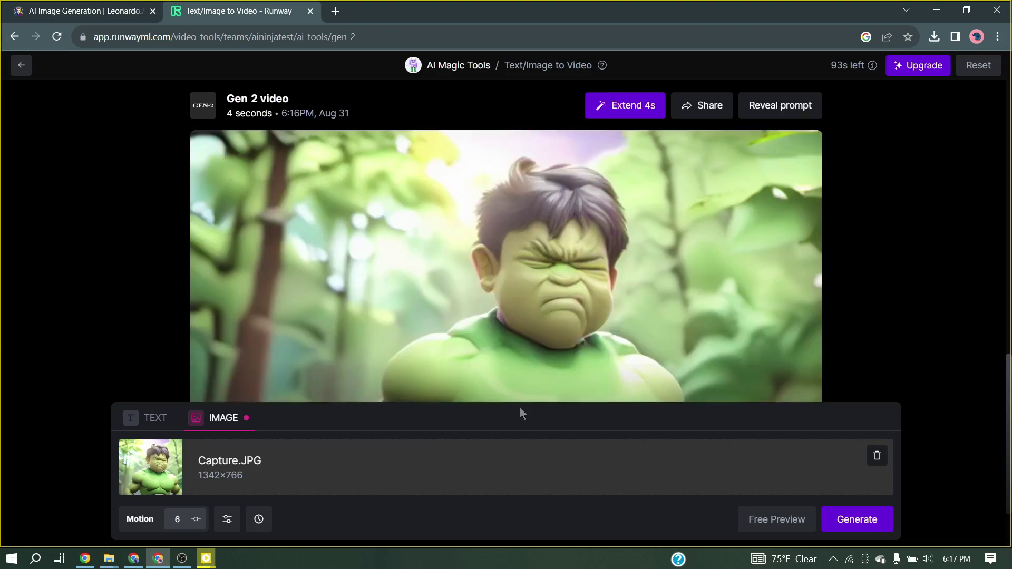
mouse_move(530, 269)
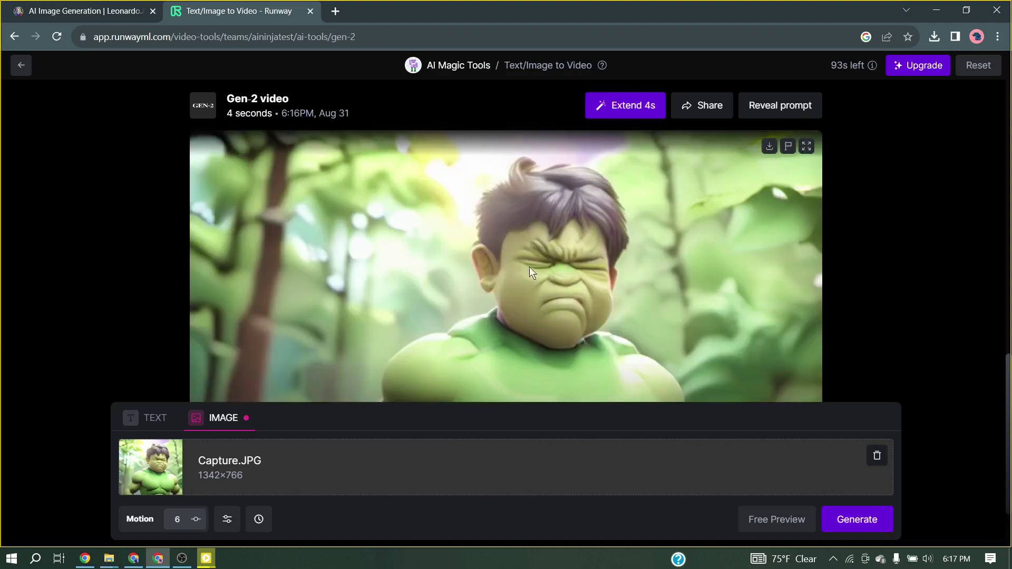
left_click(768, 147)
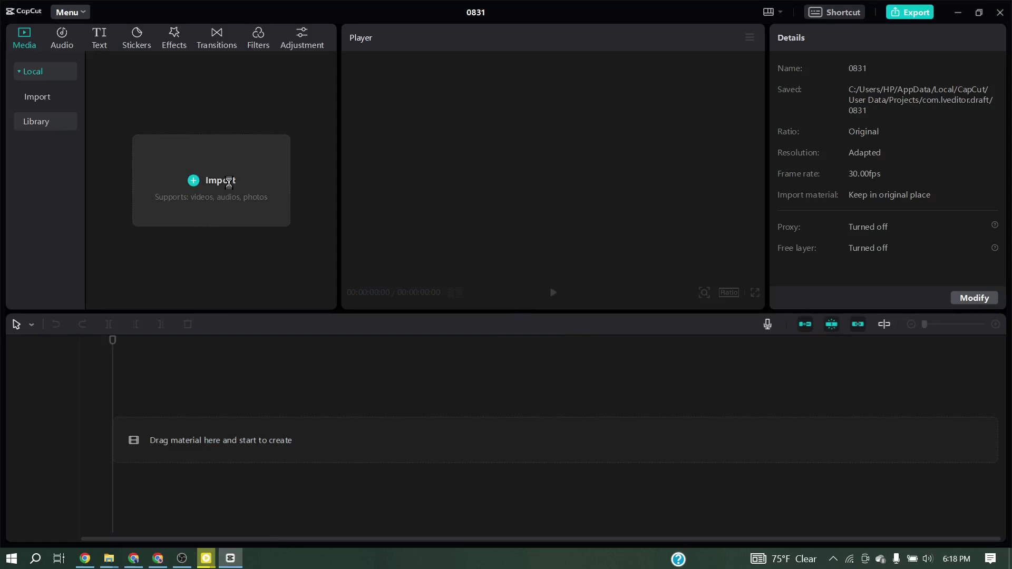
Import both Gen-2 Hulk clips, place them back-to-back on the timeline, and play
left_click(153, 108)
left_click(301, 108, "ctrl")
left_click(377, 292)
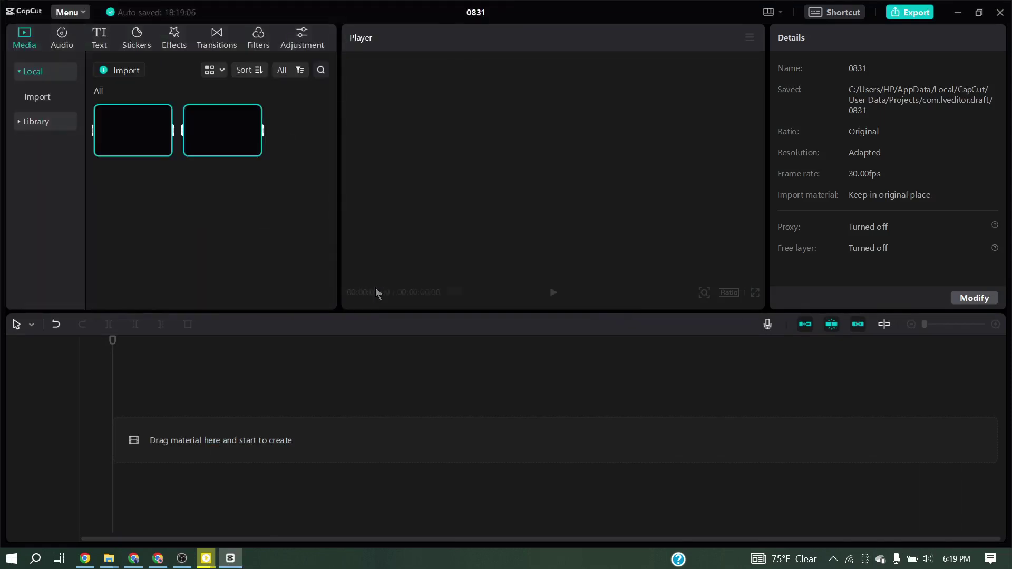
left_click_drag(224, 148, 142, 448)
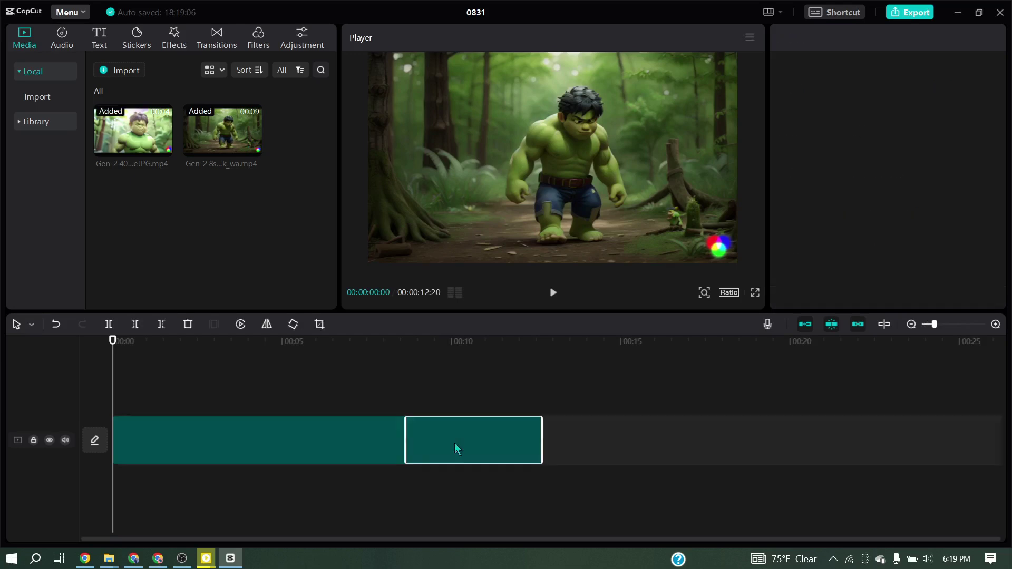
key("space")
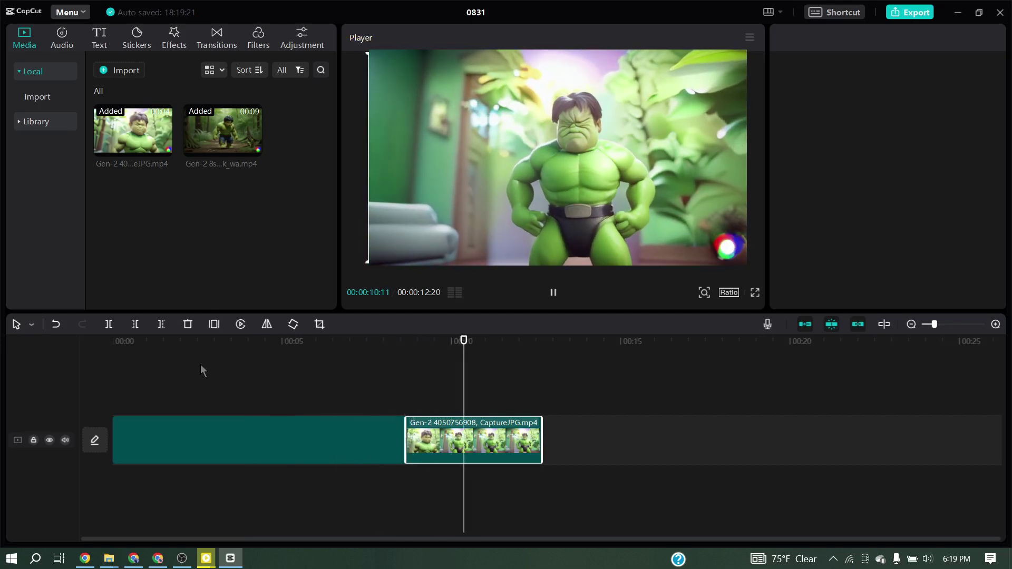
key("space")
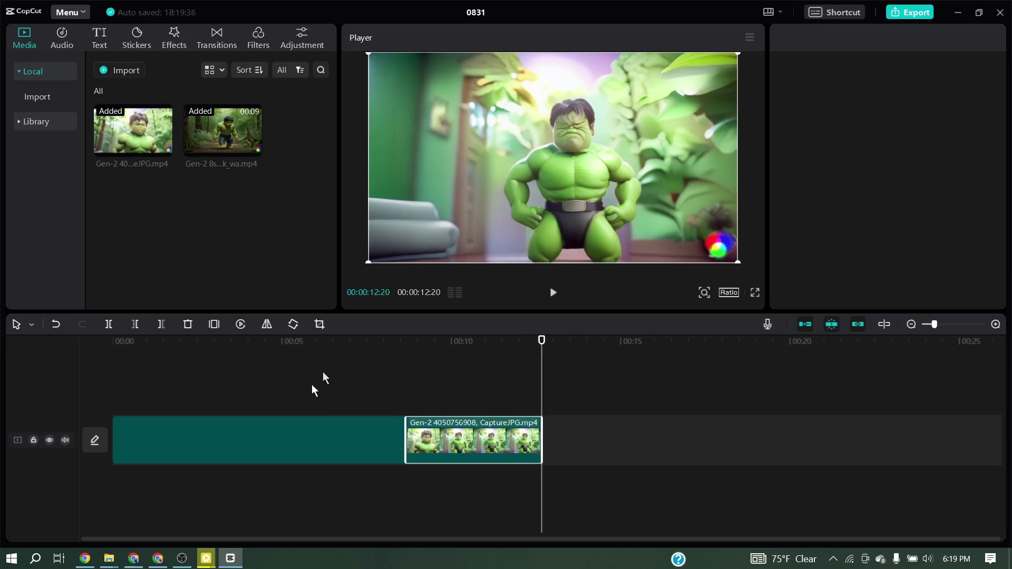
left_click(391, 341)
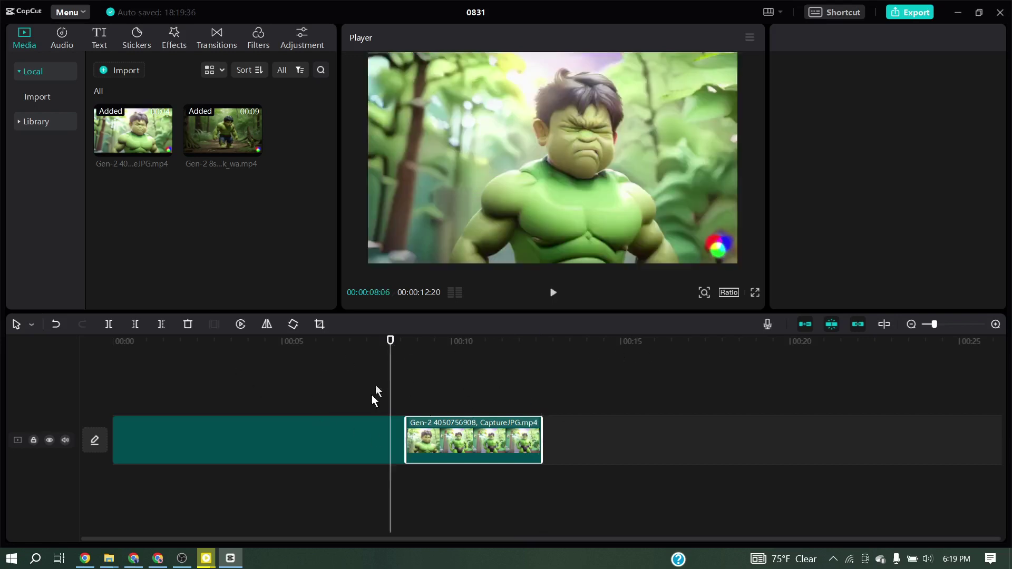
left_click(349, 436)
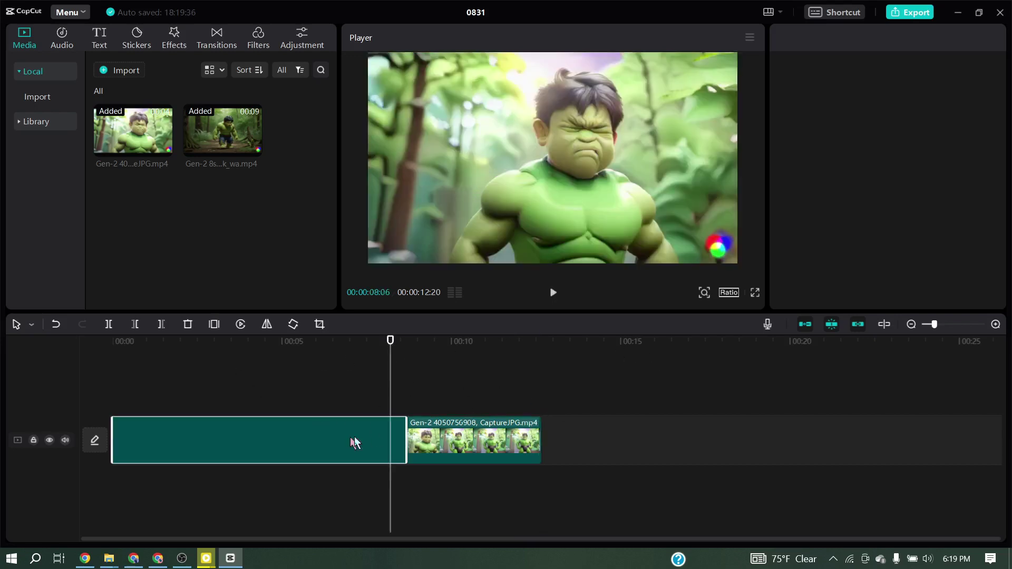
left_click(497, 447)
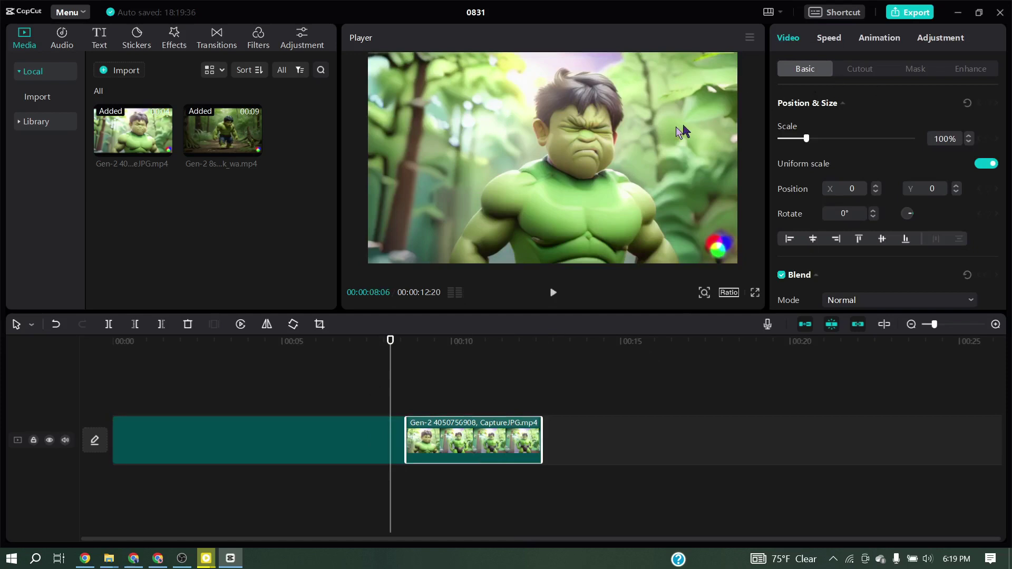
left_click(272, 352)
left_click(58, 349)
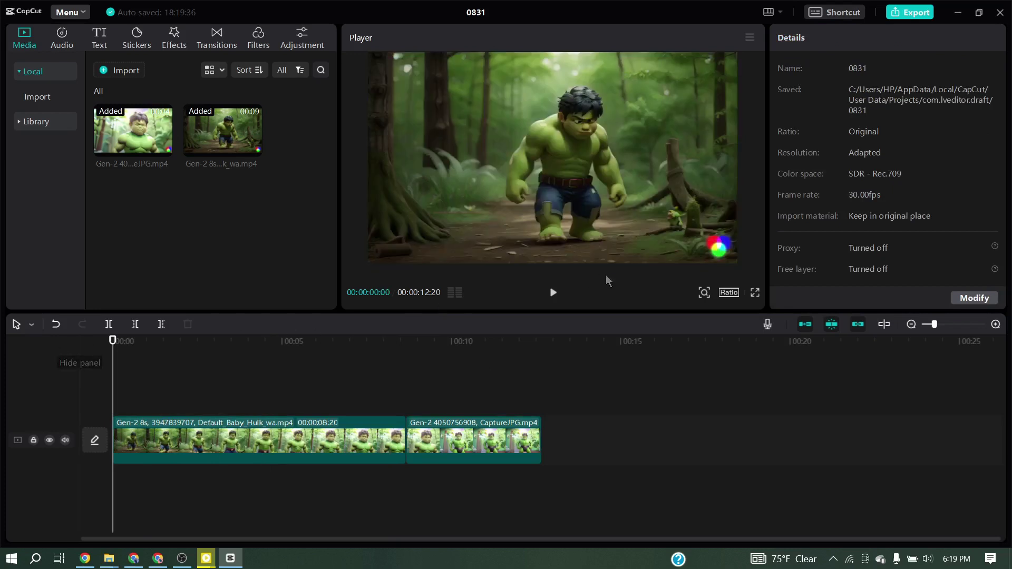